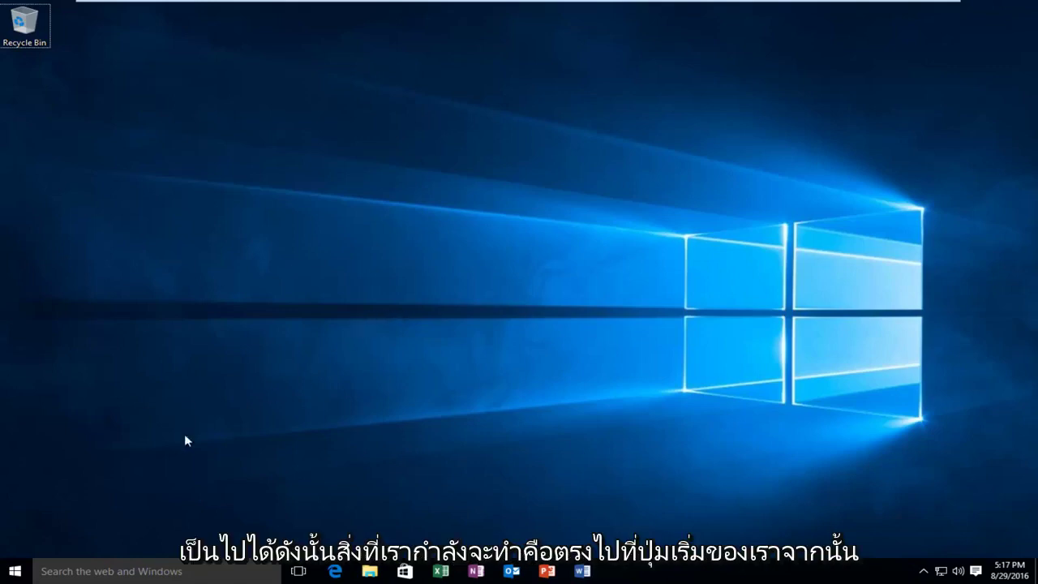
Search Windows for "services" and run the Services desktop app as administrator
{"action": "left_click", "coordinate": [16, 571]}
{"action": "left_click", "coordinate": [16, 572]}
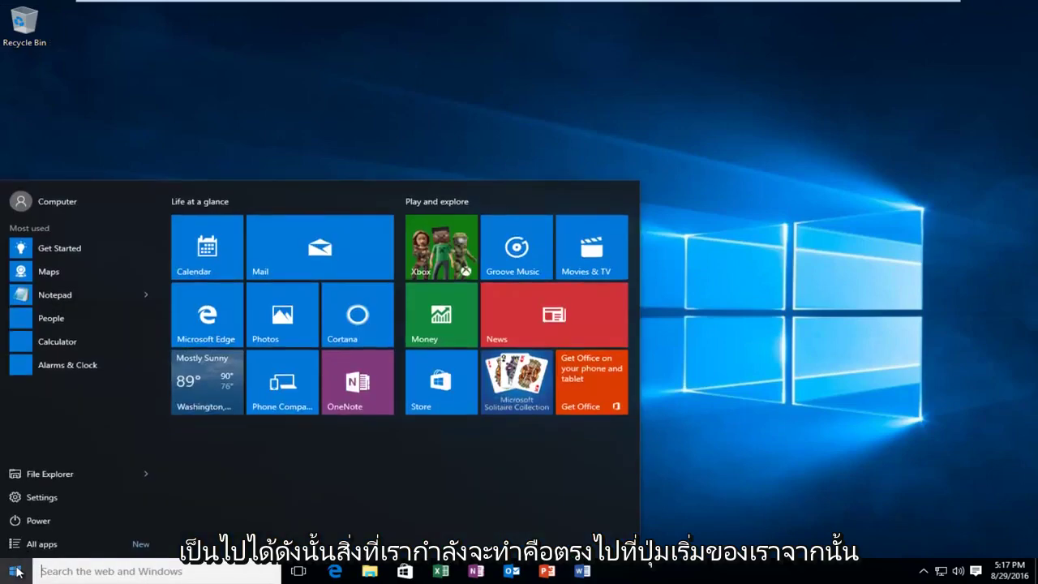
{"action": "type", "text": "ser"}
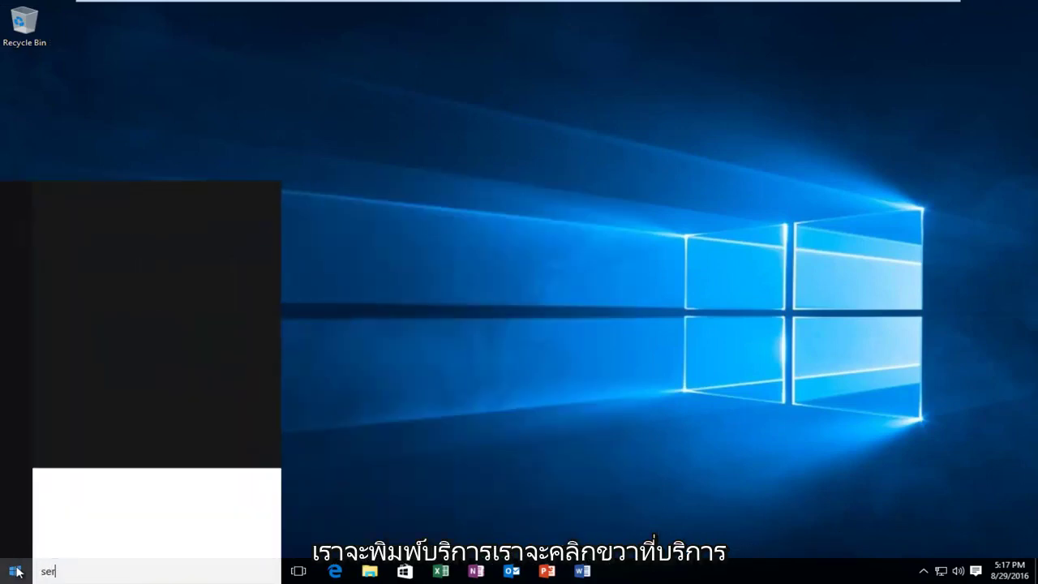
{"action": "type", "text": "vices"}
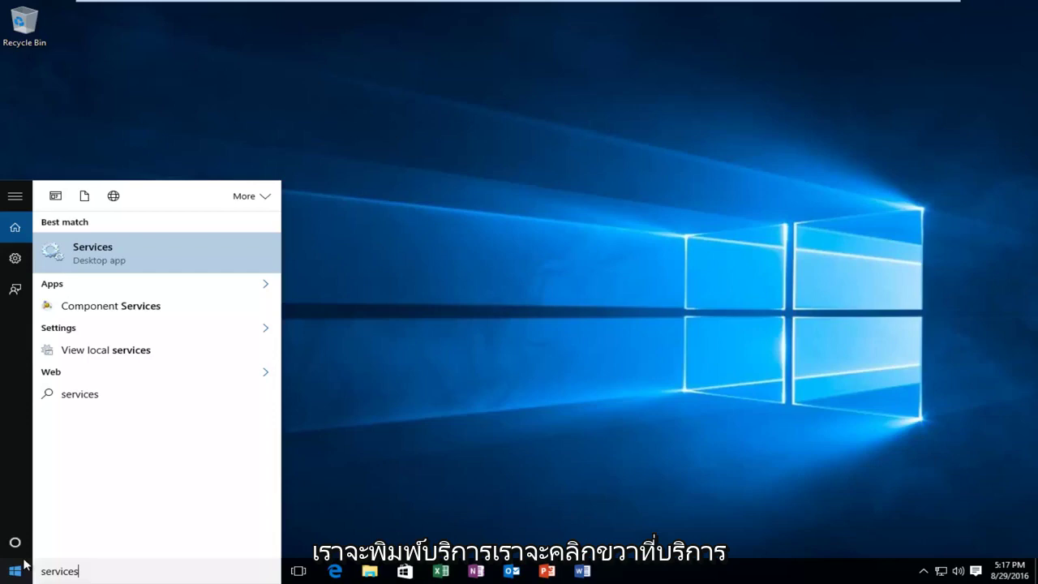
{"action": "right_click", "coordinate": [97, 254]}
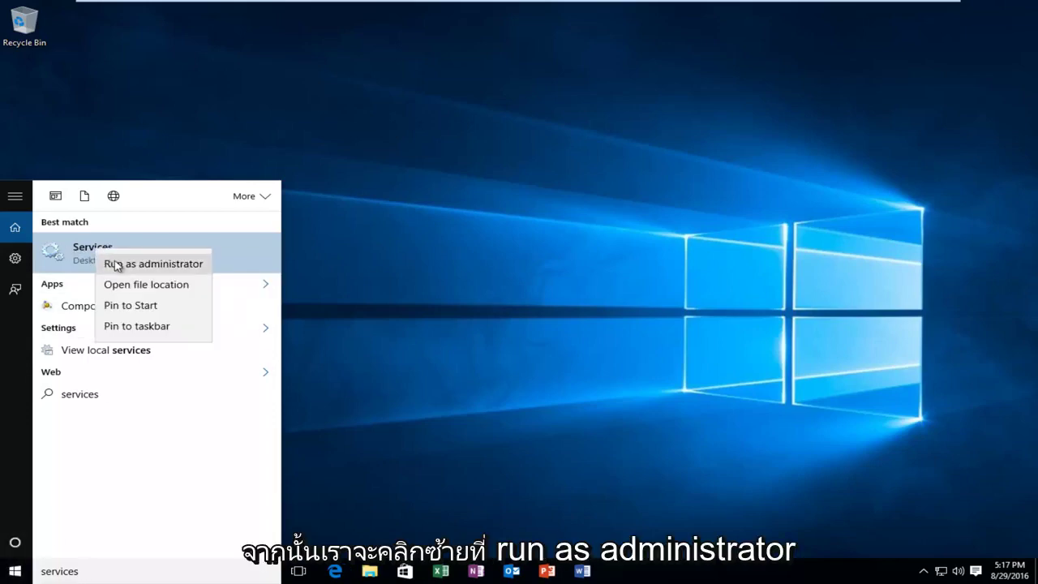
{"action": "left_click", "coordinate": [117, 264]}
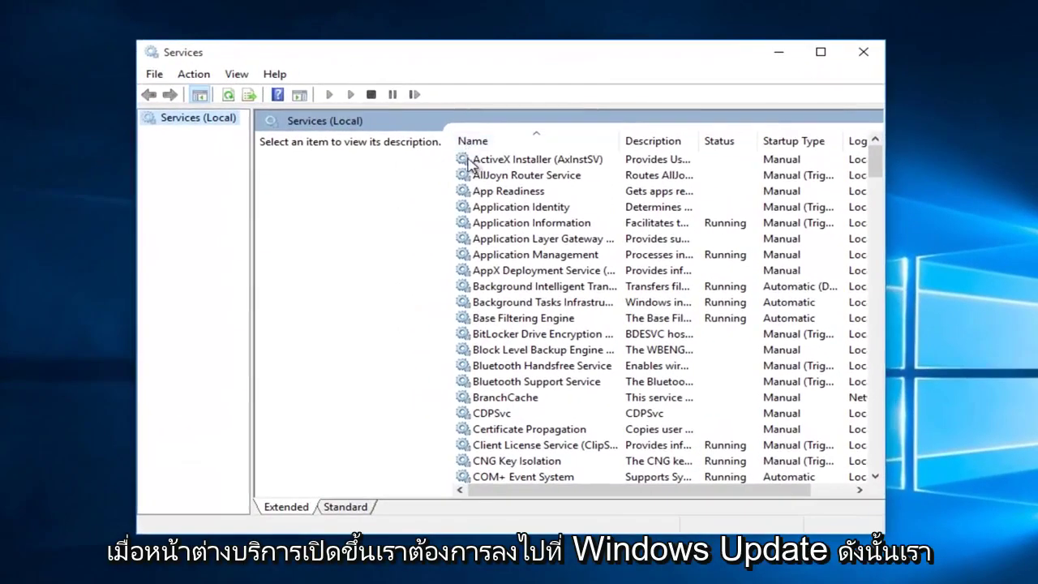
Stop the Windows Update service and close the Services window
{"action": "scroll", "coordinate": [556, 312], "scroll_direction": "down", "scroll_amount": 12}
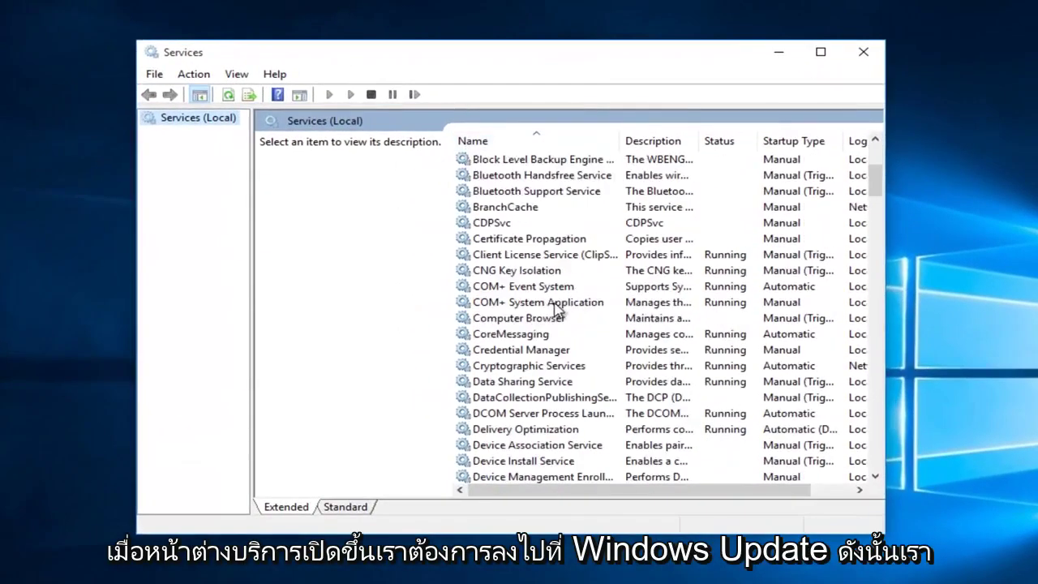
{"action": "scroll", "coordinate": [558, 312], "scroll_direction": "down", "scroll_amount": 20}
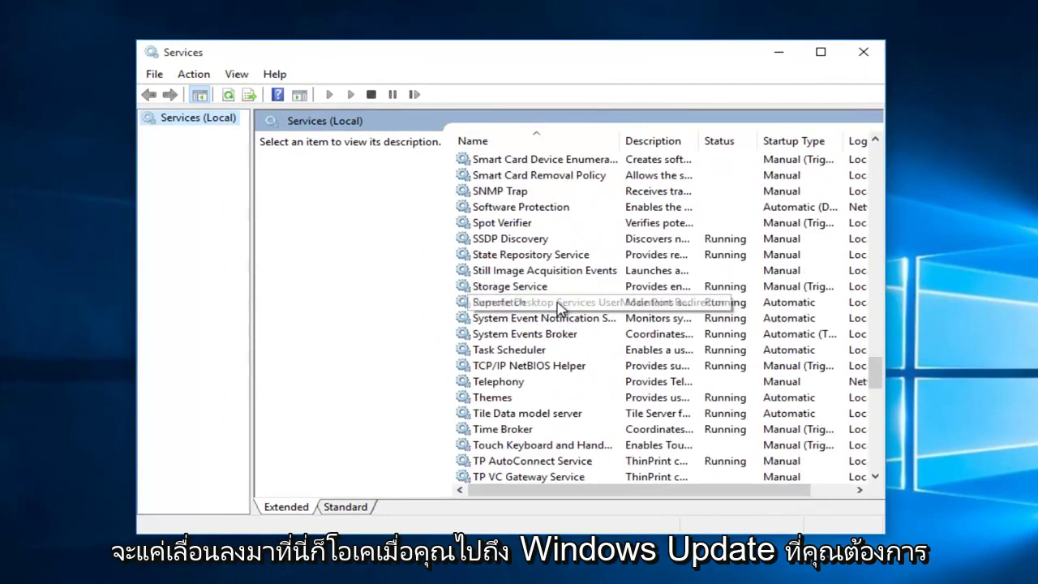
{"action": "scroll", "coordinate": [503, 406], "scroll_direction": "down", "scroll_amount": 5}
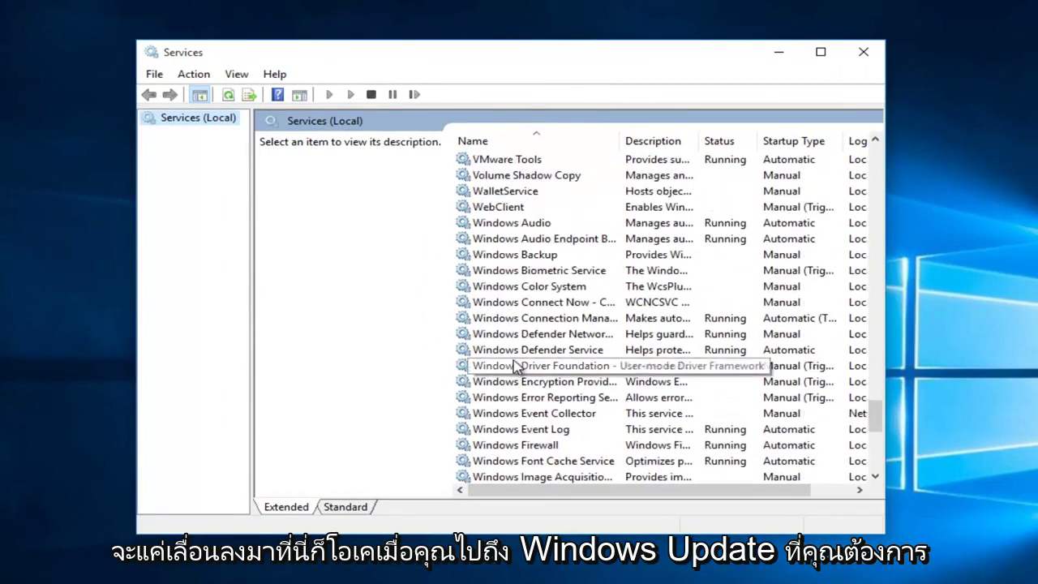
{"action": "scroll", "coordinate": [516, 367], "scroll_direction": "down", "scroll_amount": 2}
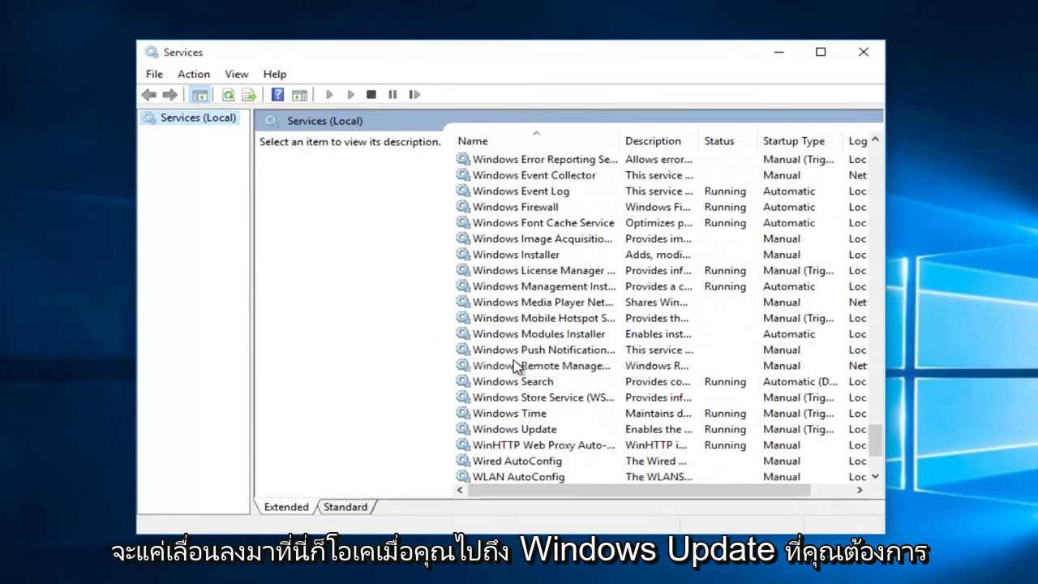
{"action": "left_click", "coordinate": [483, 430]}
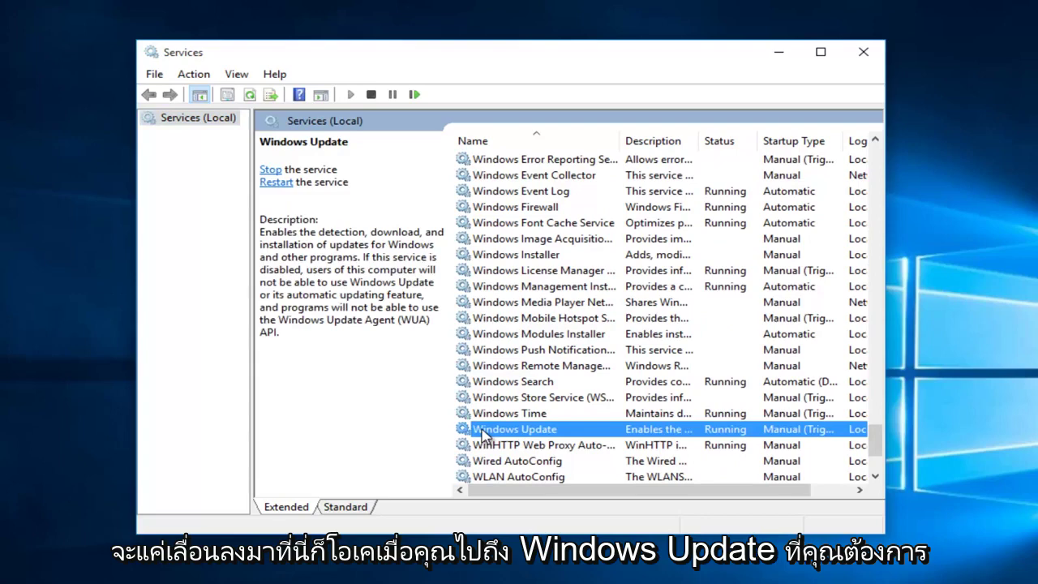
{"action": "right_click", "coordinate": [484, 435]}
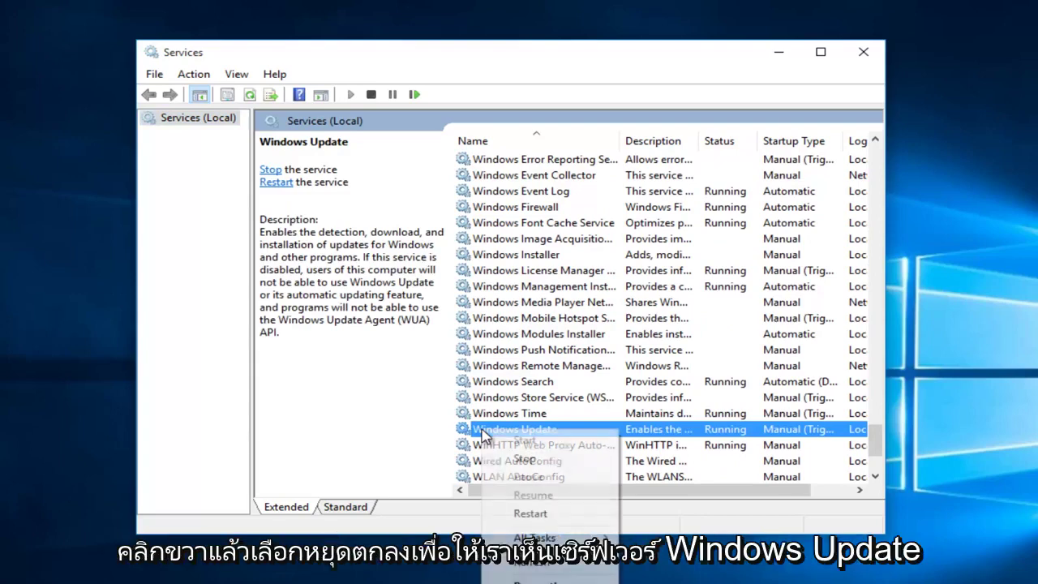
{"action": "left_click", "coordinate": [519, 459]}
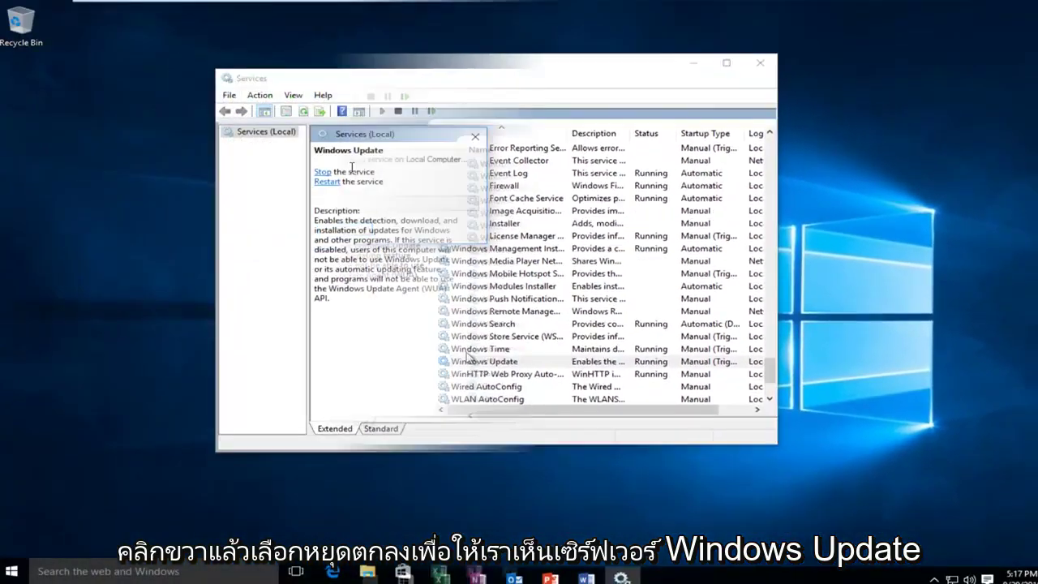
{"action": "scroll", "coordinate": [554, 330], "scroll_direction": "down", "scroll_amount": 3}
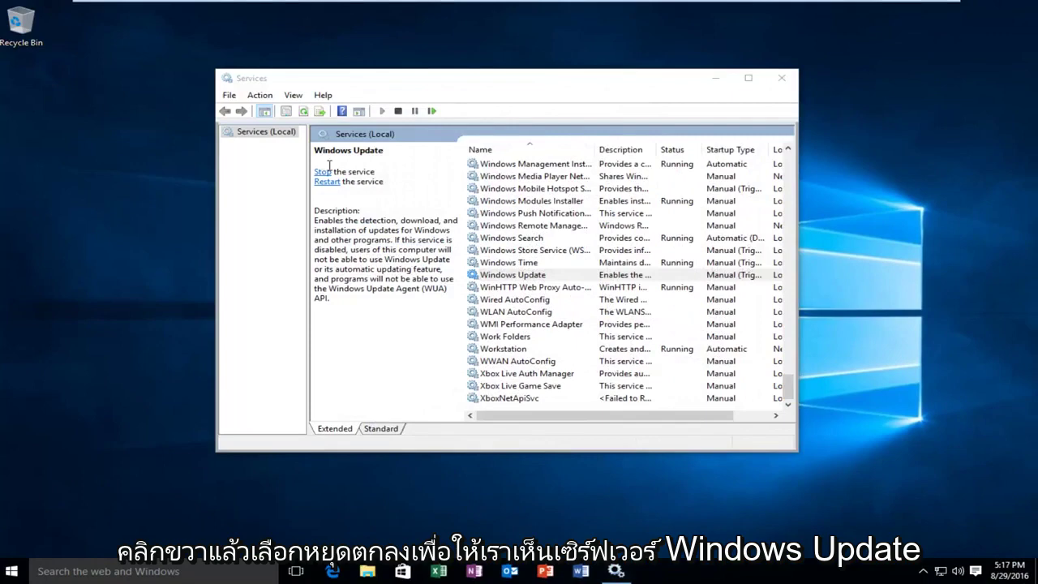
{"action": "left_click", "coordinate": [784, 80]}
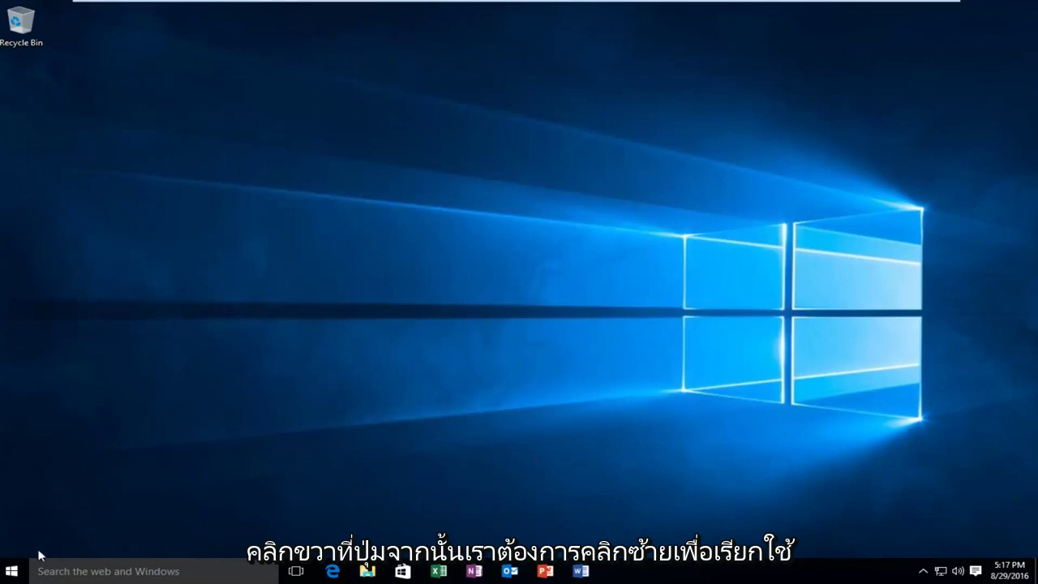
Open the folder C:\Windows\SoftwareDistribution through the Run command
{"action": "right_click", "coordinate": [16, 571]}
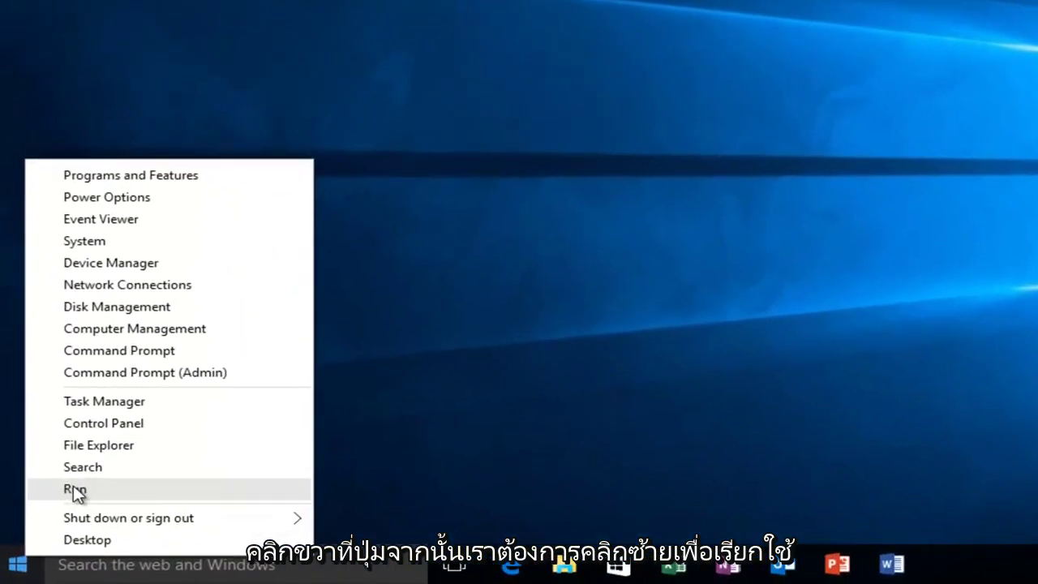
{"action": "left_click", "coordinate": [49, 514]}
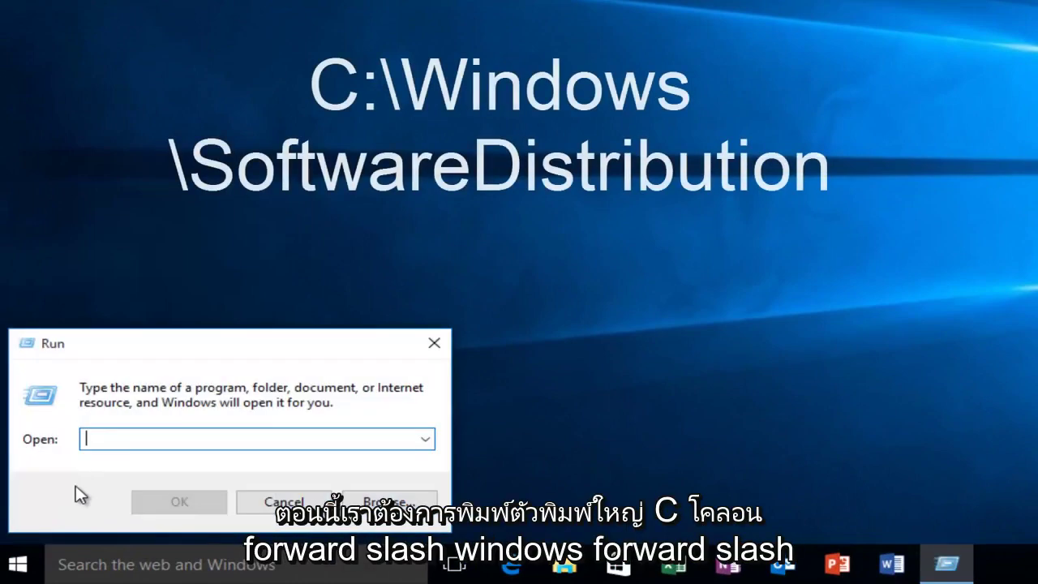
{"action": "type", "text": "C:"}
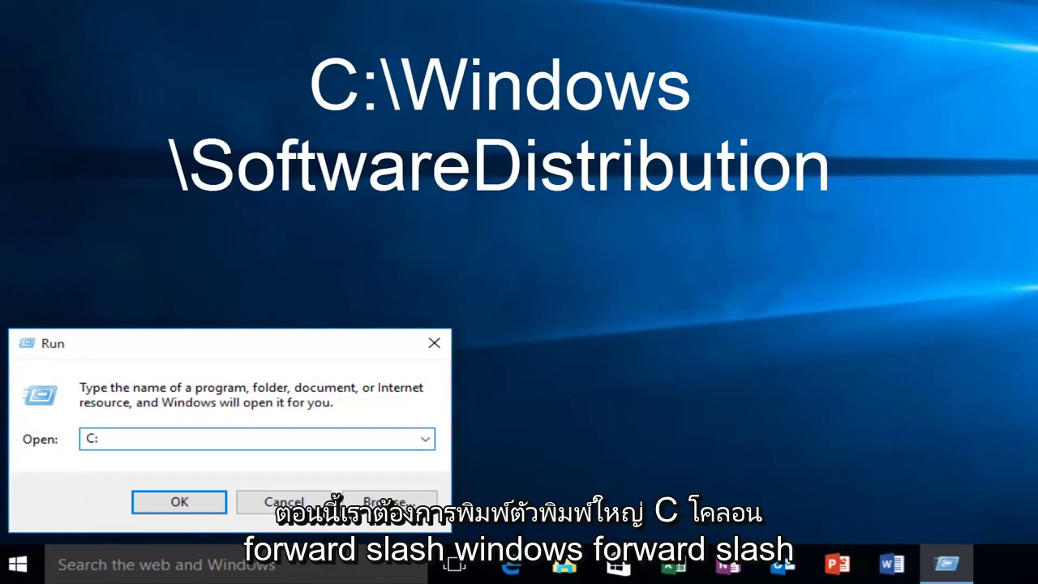
{"action": "type", "text": "\\Windows\\"}
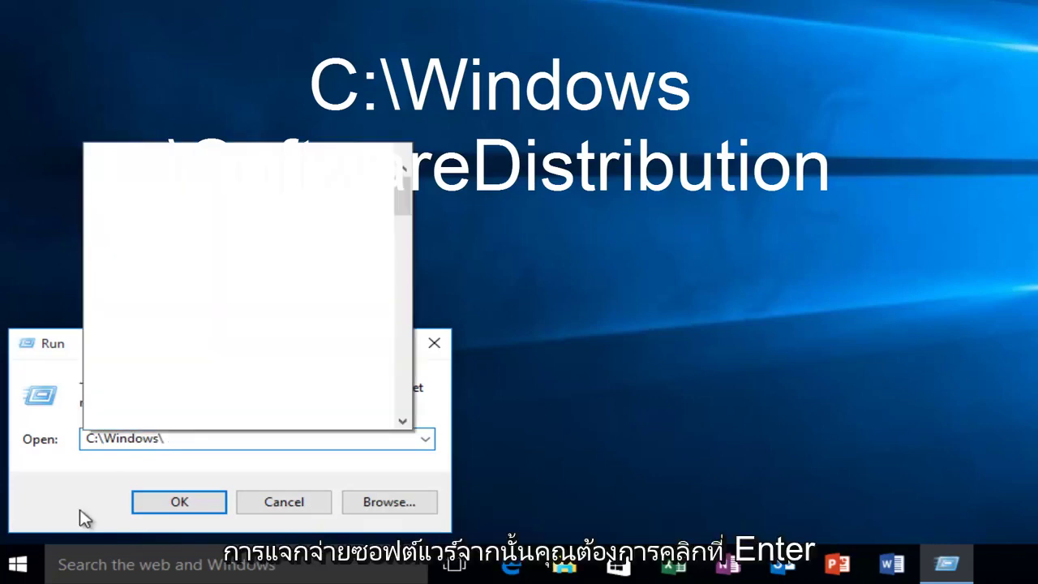
{"action": "type", "text": "SoftwareDistri"}
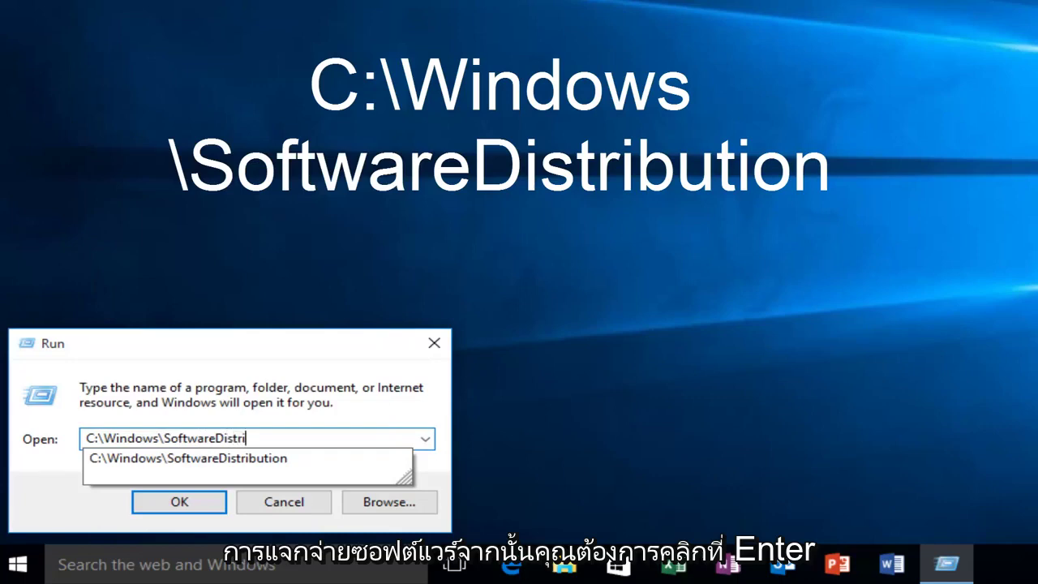
{"action": "type", "text": "butio"}
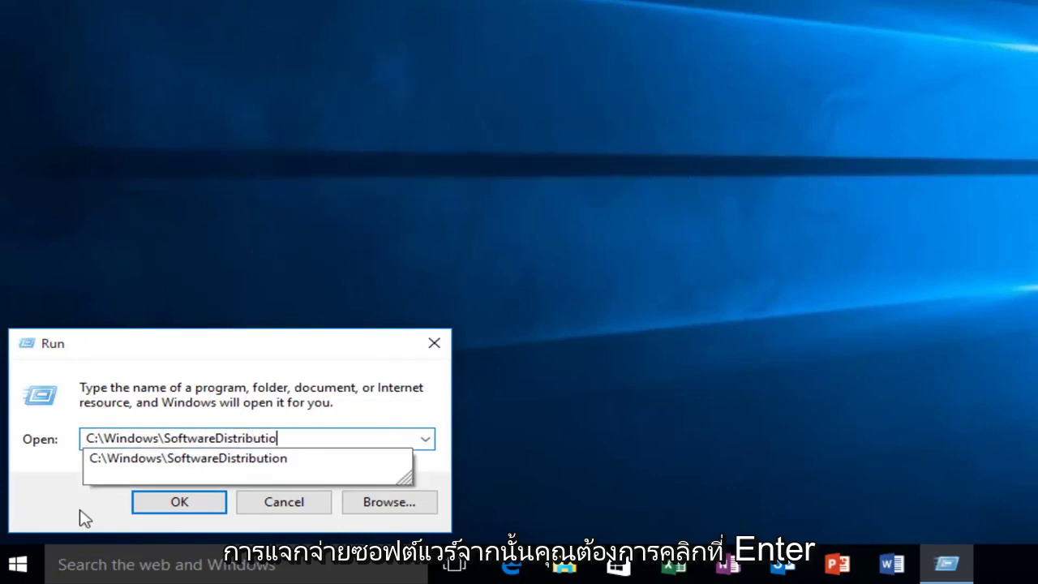
{"action": "type", "text": "n"}
{"action": "key", "text": "Return"}
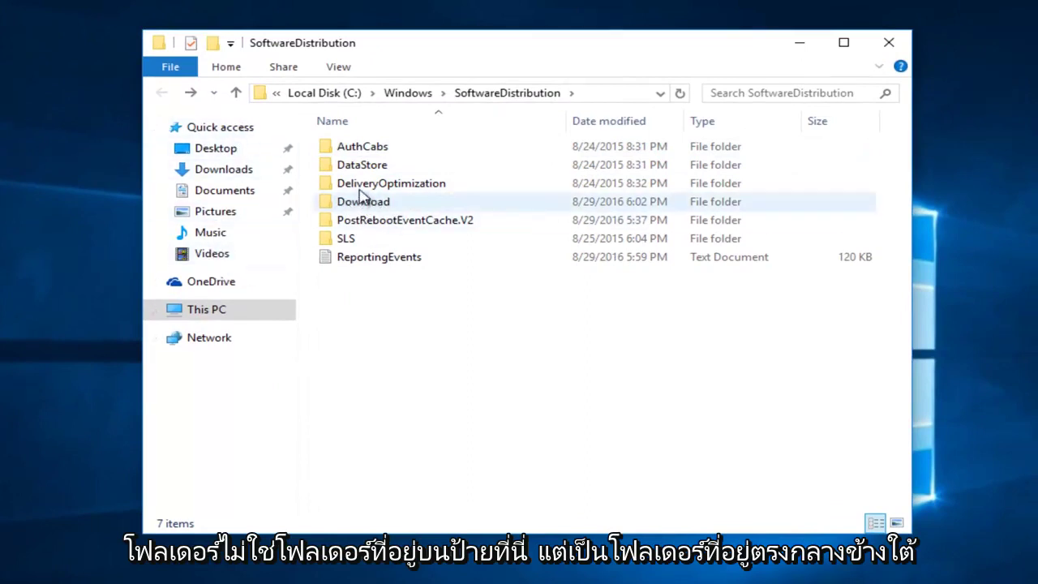
Open the Download folder inside SoftwareDistribution and delete all of its items
{"action": "double_click", "coordinate": [363, 203]}
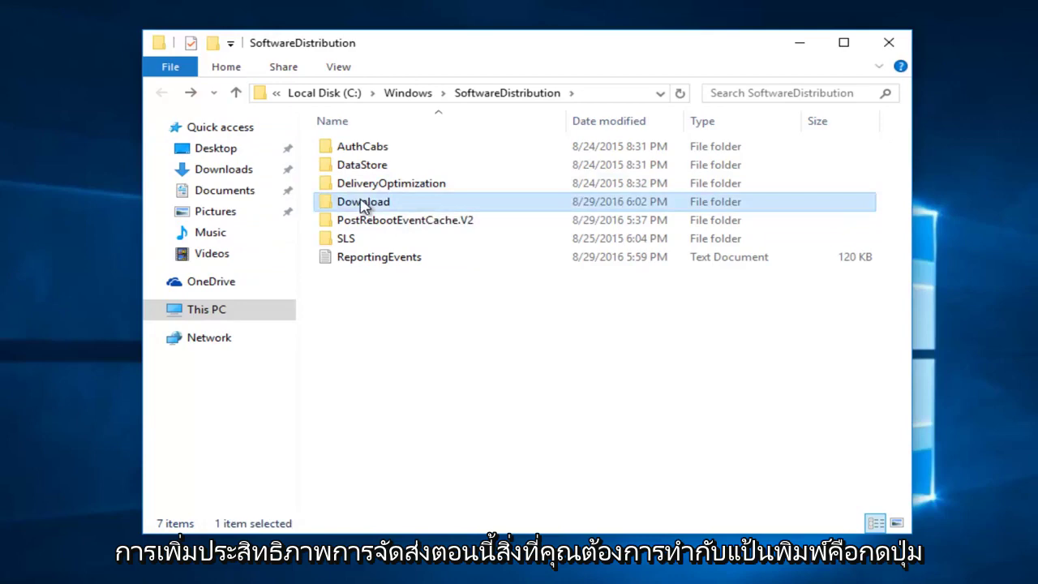
{"action": "left_click", "coordinate": [364, 202]}
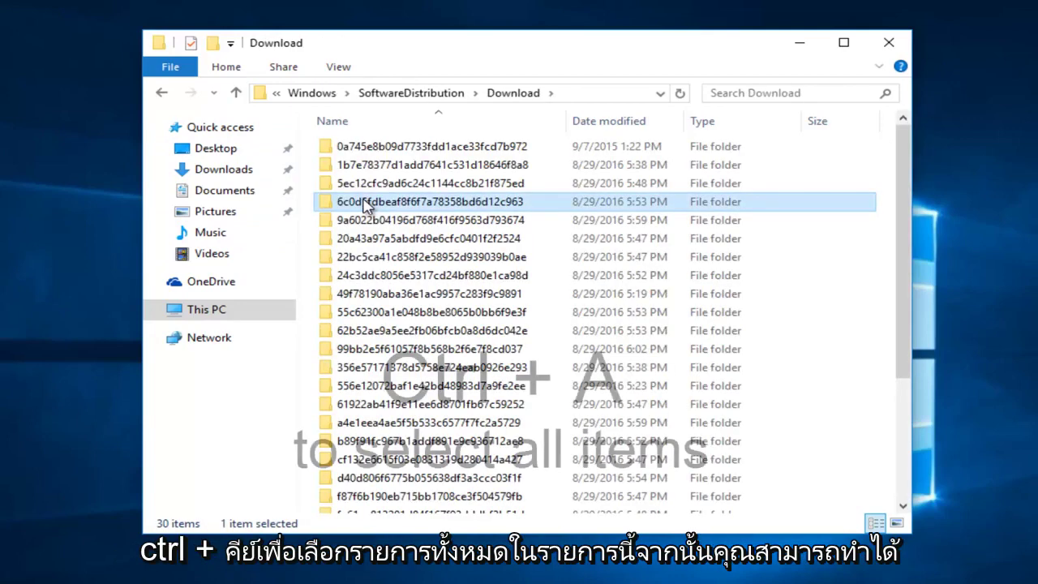
{"action": "key", "text": "ctrl+a"}
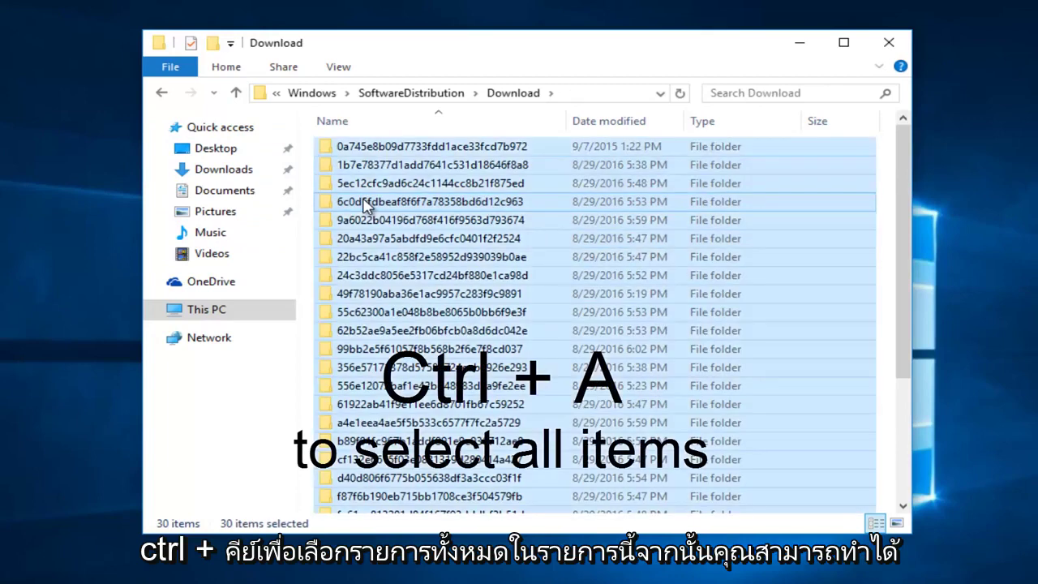
{"action": "right_click", "coordinate": [364, 202]}
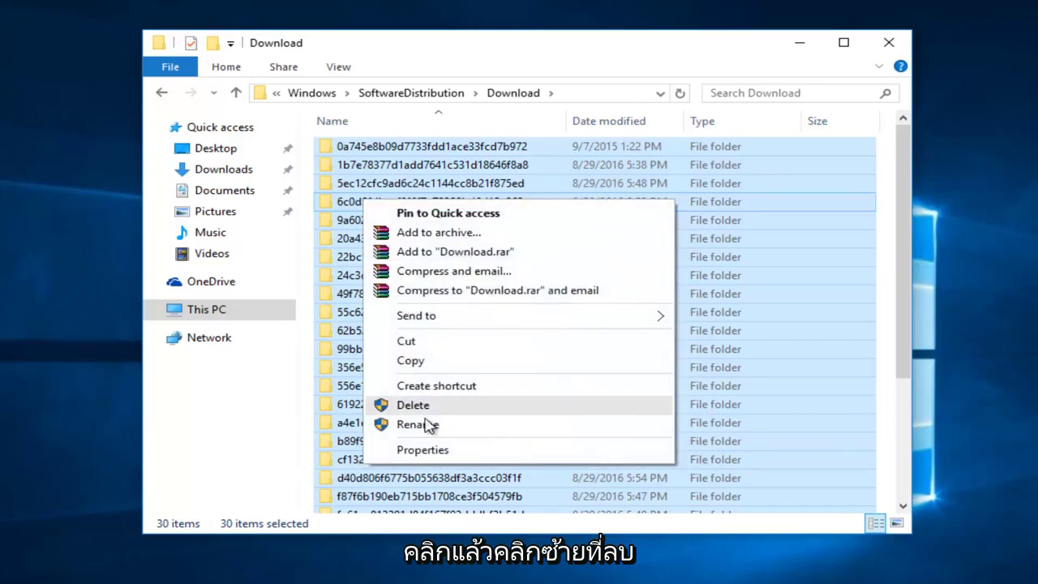
{"action": "left_click", "coordinate": [422, 409]}
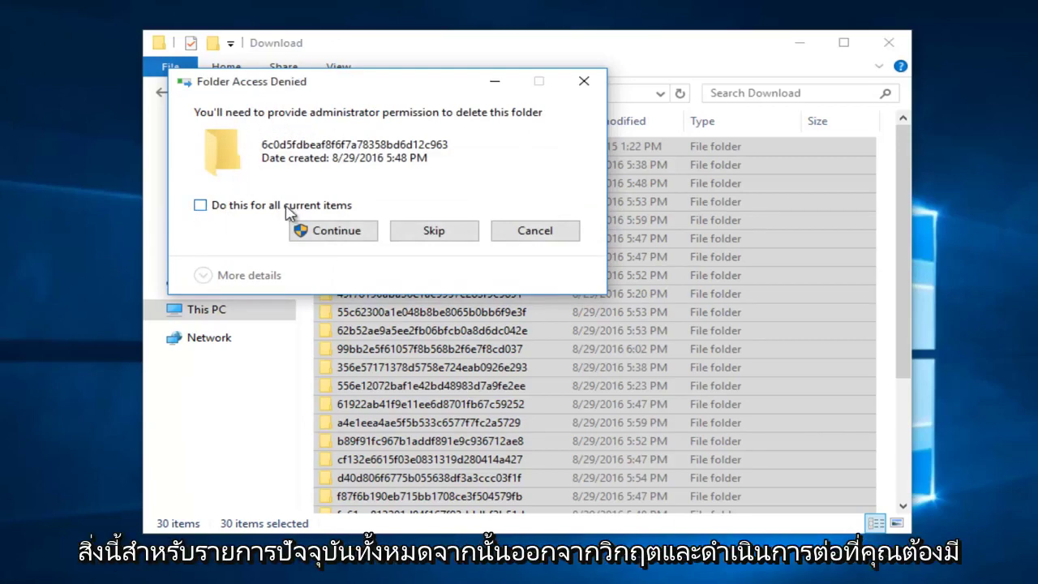
Continue the deletion with administrator permission for all current items, and skip items that cannot be found
{"action": "left_click", "coordinate": [220, 214]}
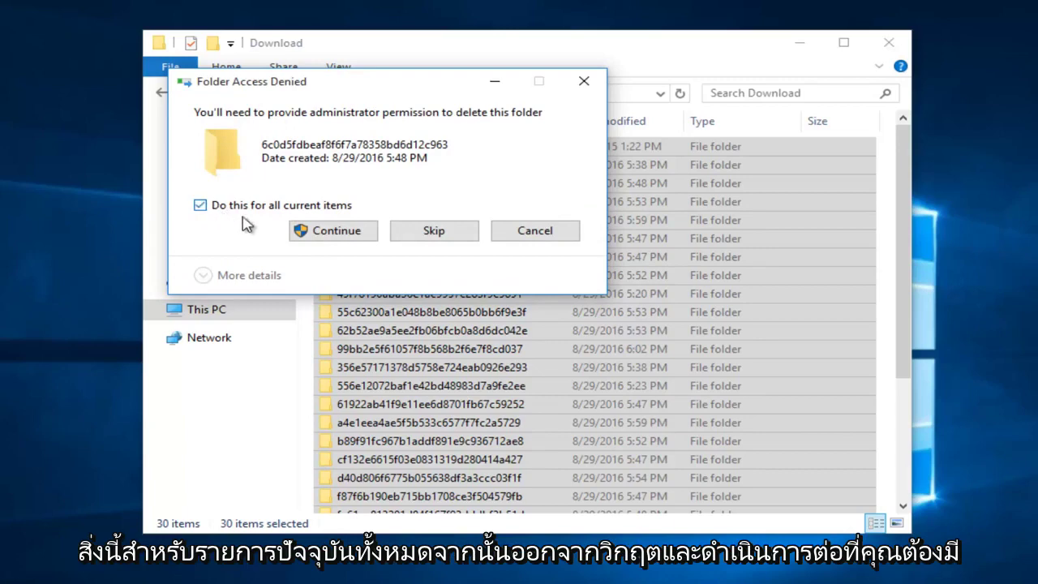
{"action": "left_click", "coordinate": [320, 235]}
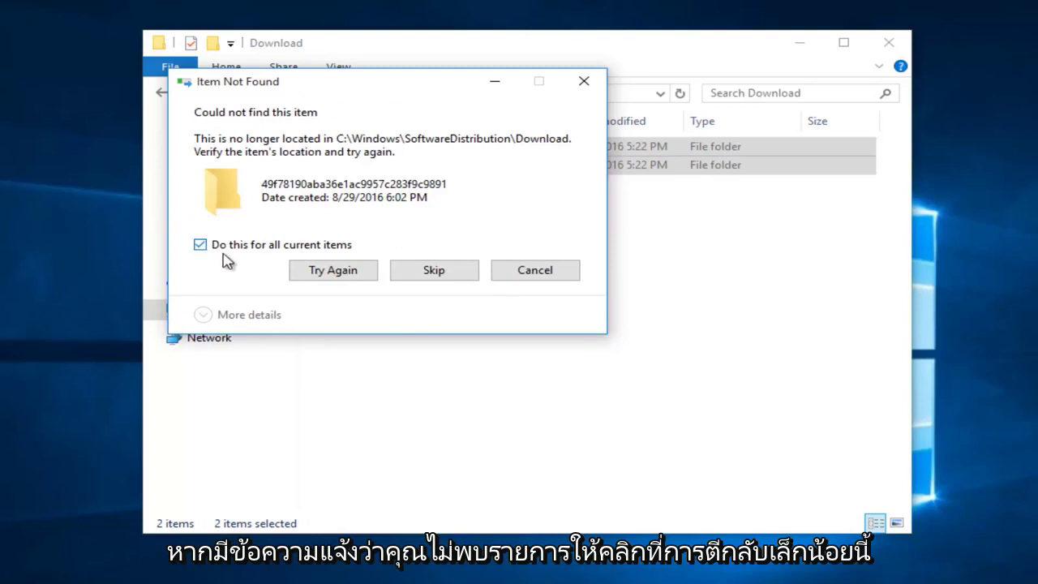
{"action": "left_click", "coordinate": [434, 274]}
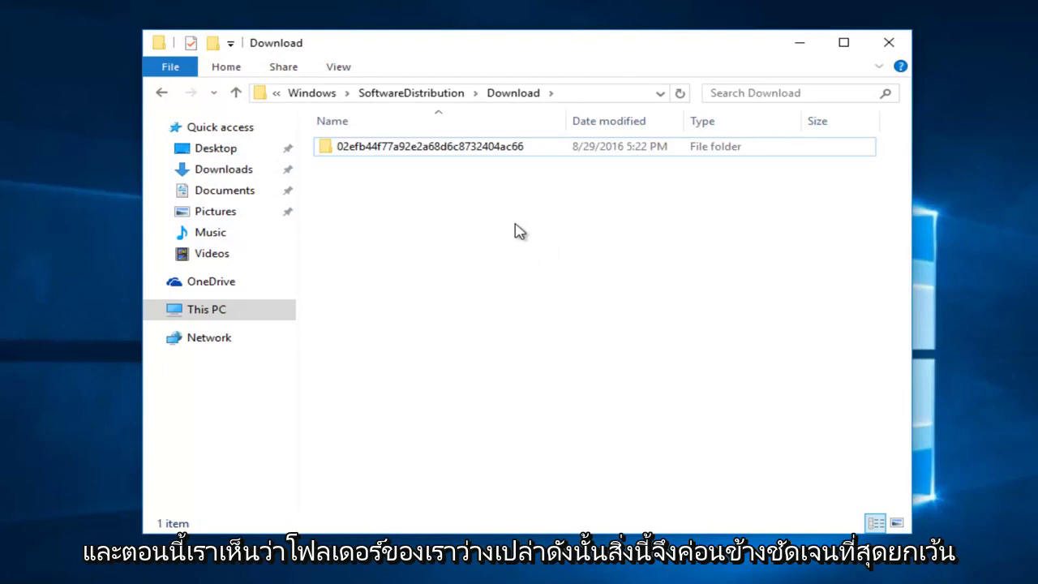
Inspect the contents of the folder remaining in Download, return to Download and clear the selection
{"action": "double_click", "coordinate": [428, 151]}
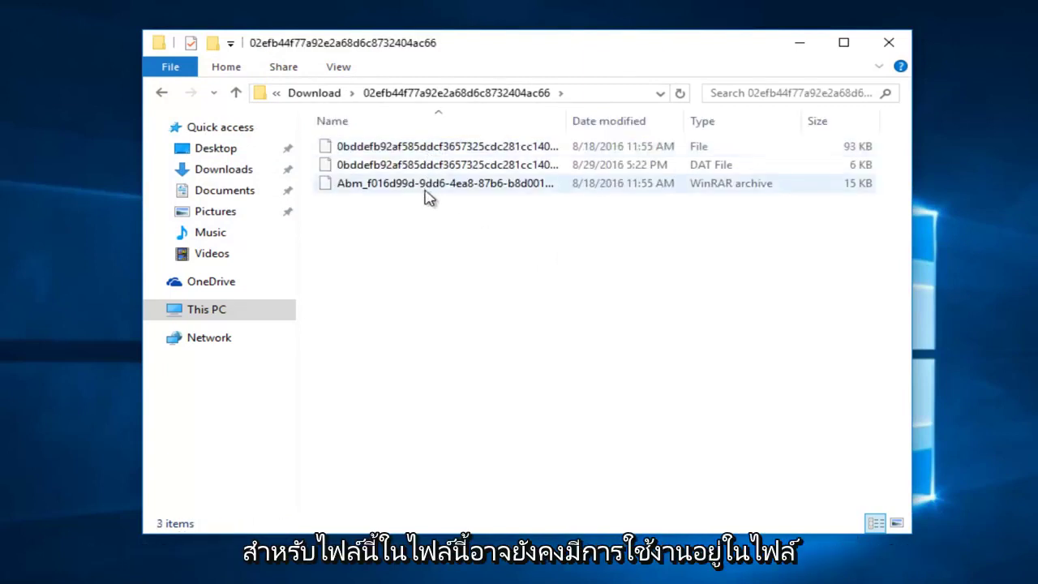
{"action": "left_click", "coordinate": [161, 93]}
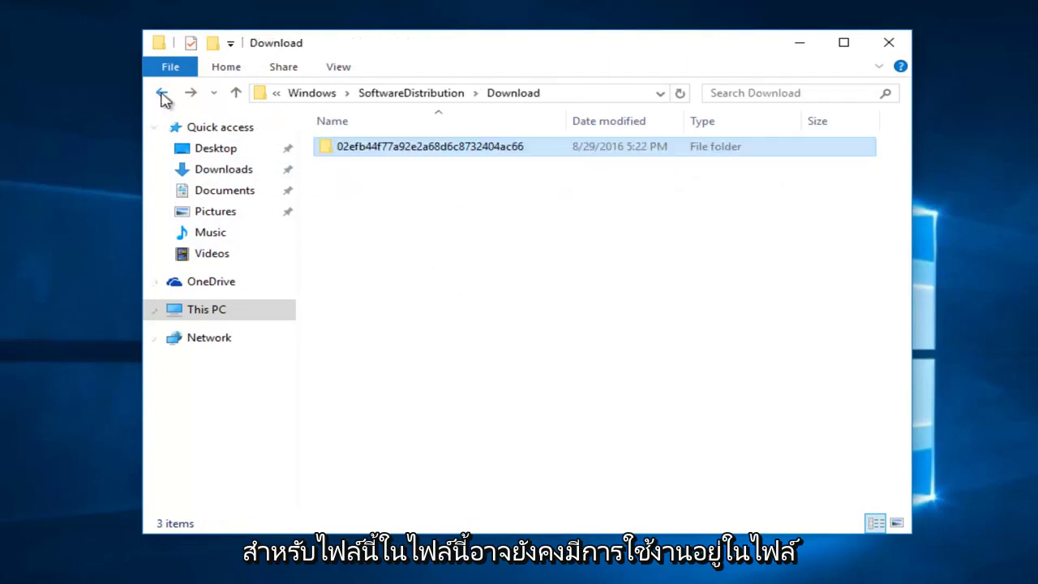
{"action": "left_click", "coordinate": [398, 230]}
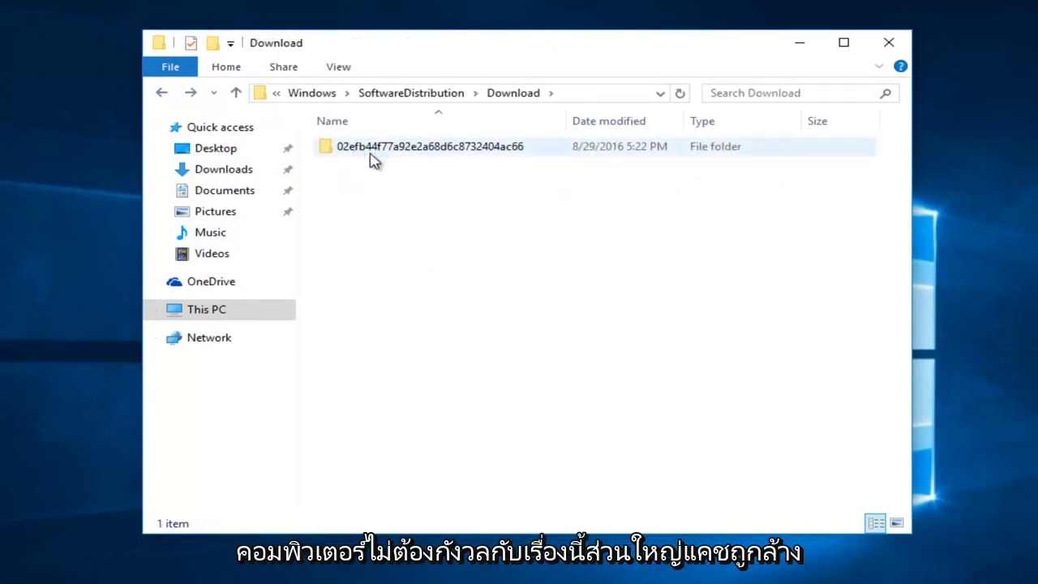